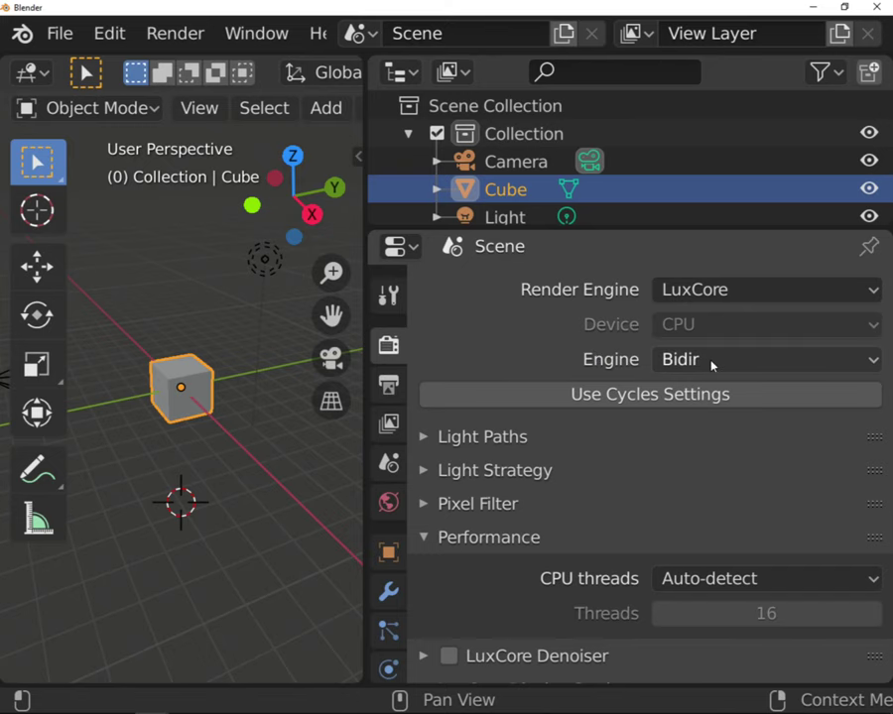
- Change the LuxCore engine type from Bidir to Path
click(711, 361)
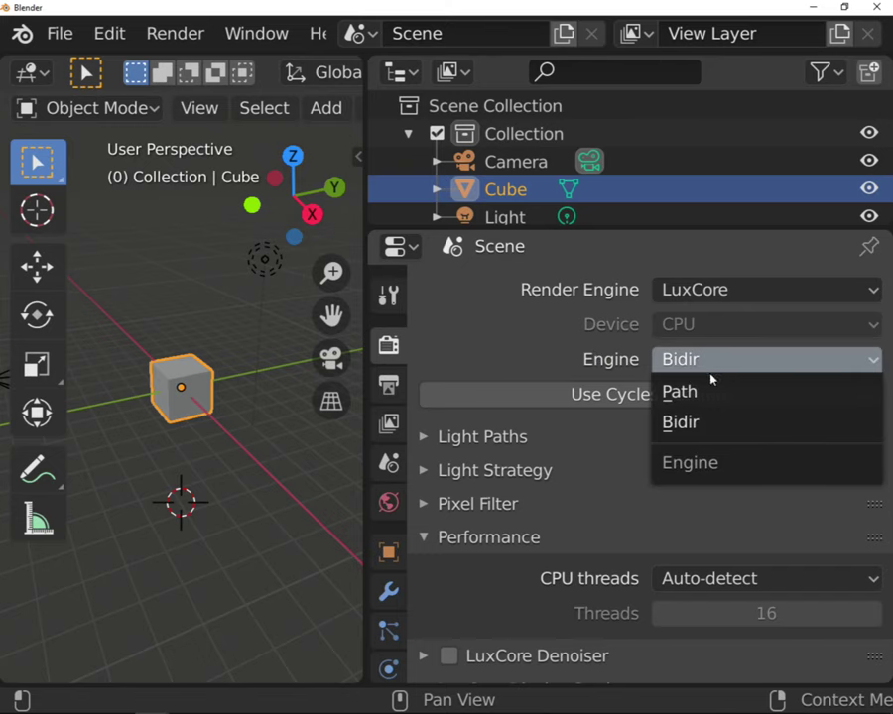
click(711, 393)
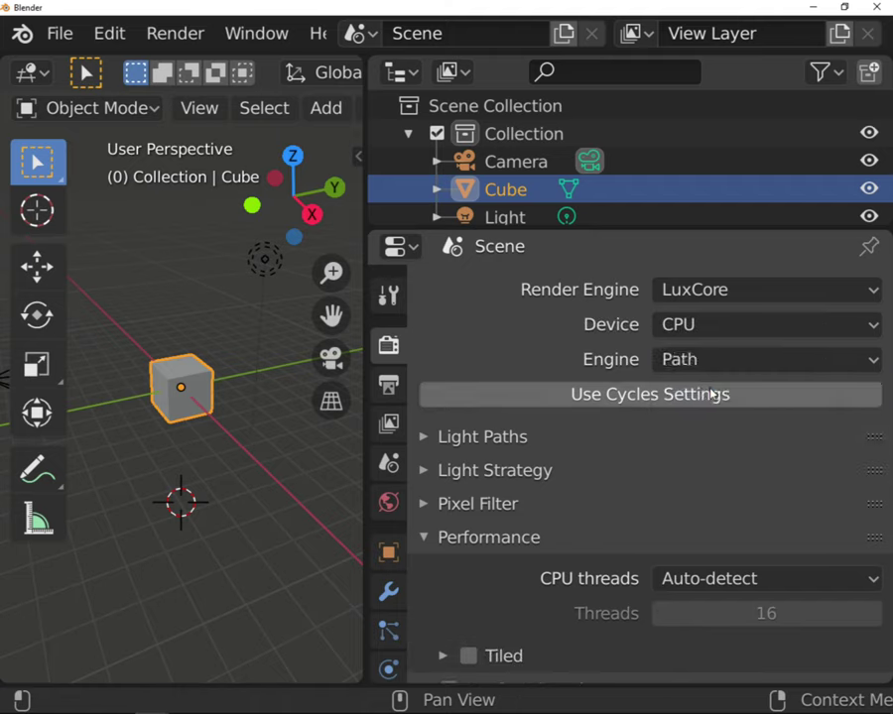
- Set the LuxCore render device to OpenCL, with the gfx900 GPU and CPU devices enabled
click(692, 333)
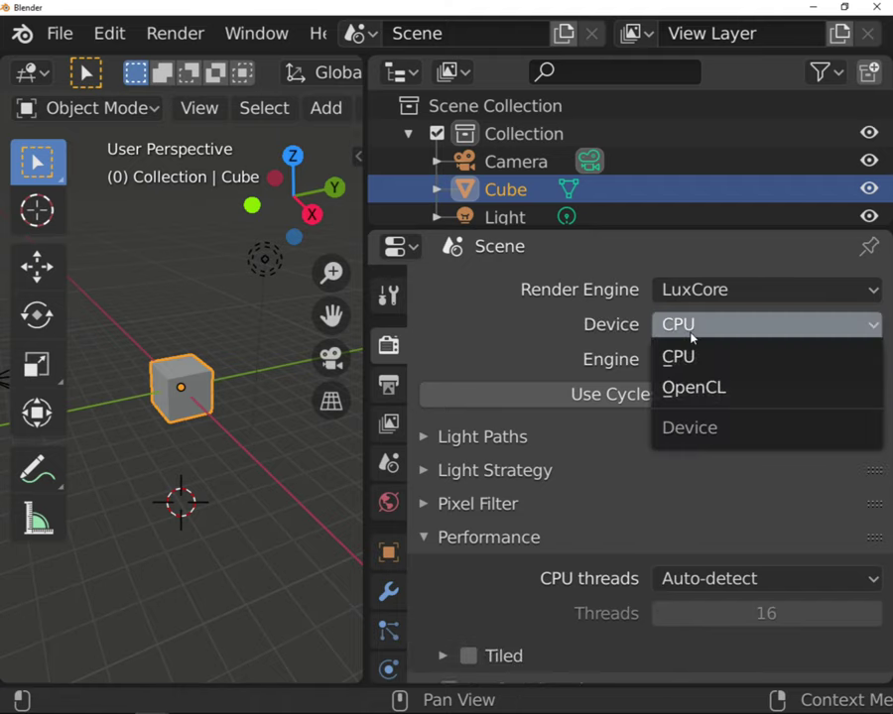
click(745, 391)
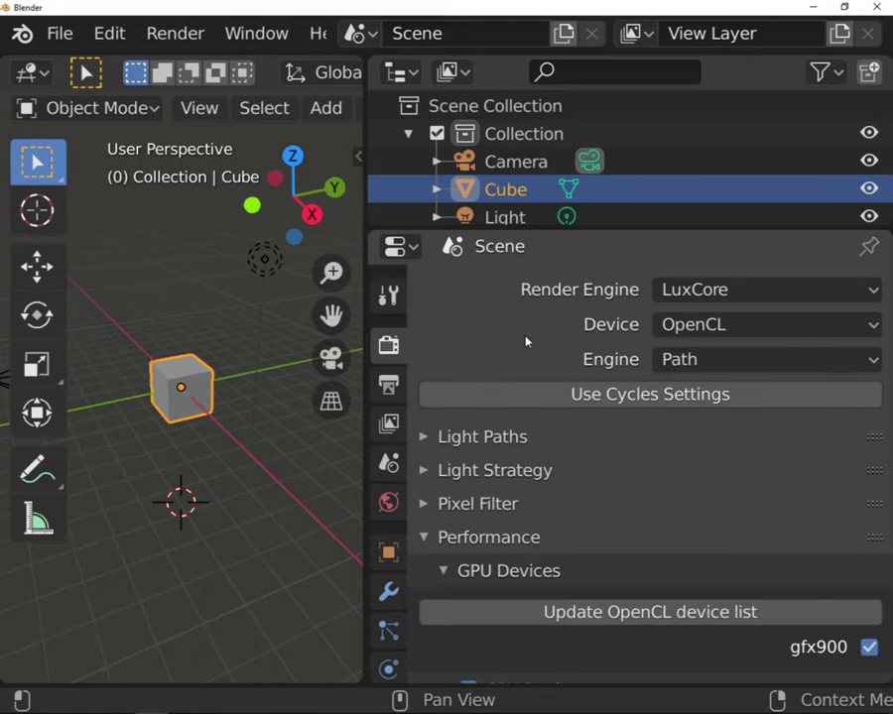
scroll(526, 342, down, 4)
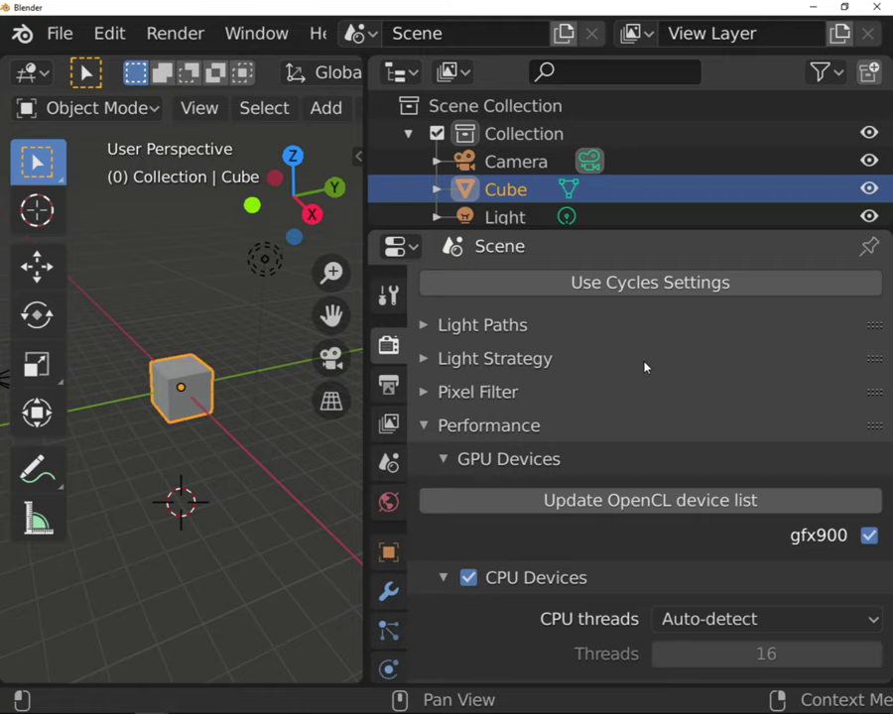
scroll(645, 367, down, 1)
scroll(672, 367, up, 1)
scroll(689, 371, down, 3)
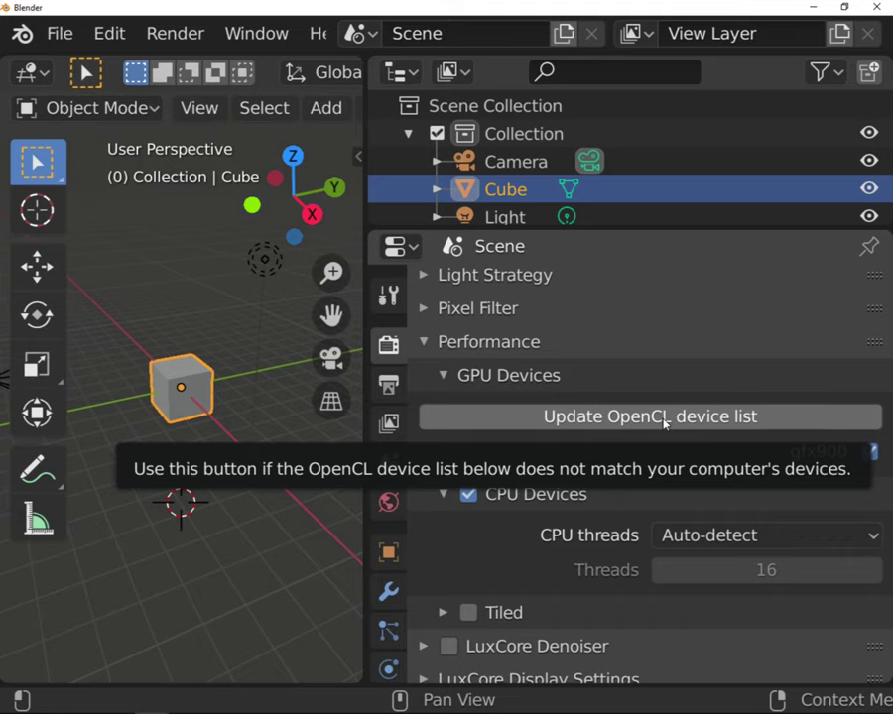
click(664, 422)
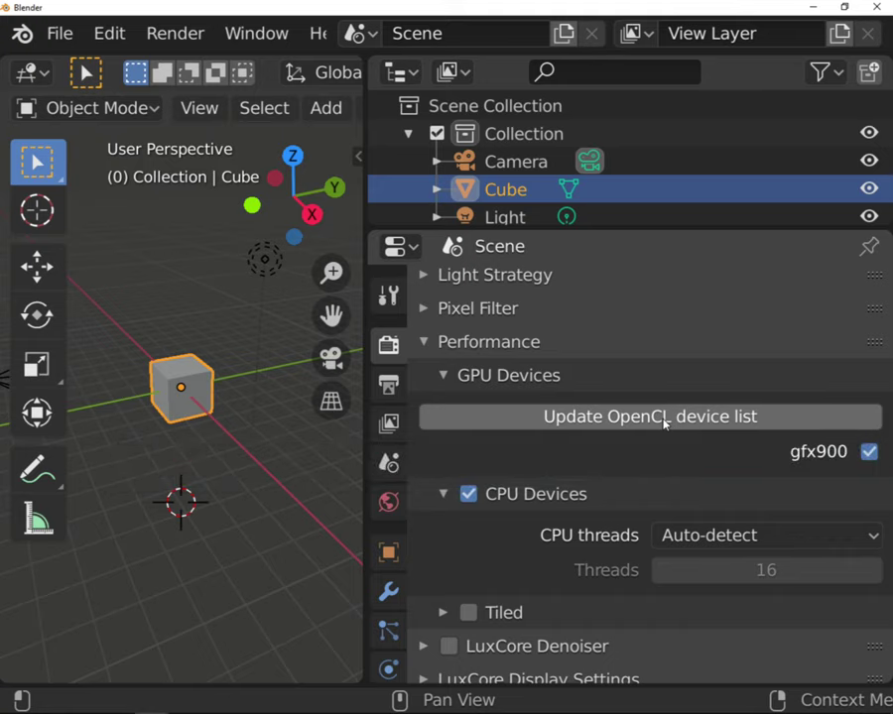
click(869, 452)
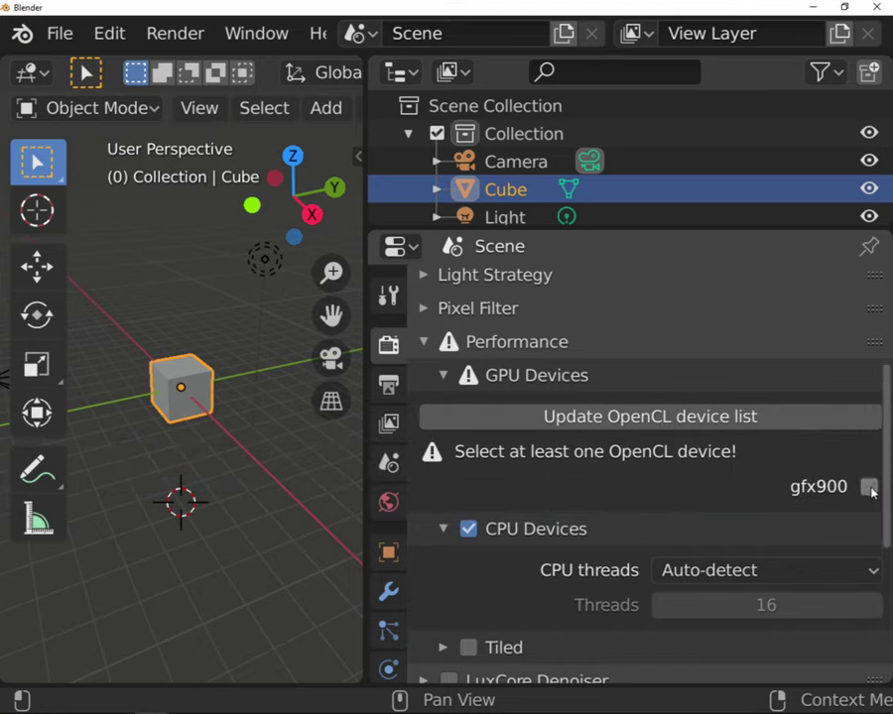
click(869, 487)
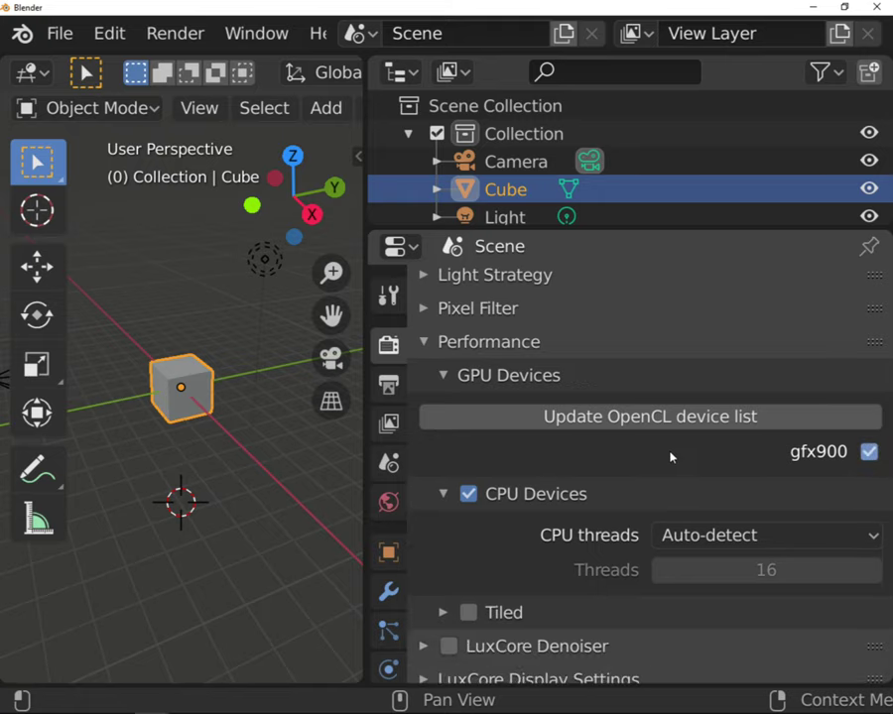
scroll(660, 455, down, 2)
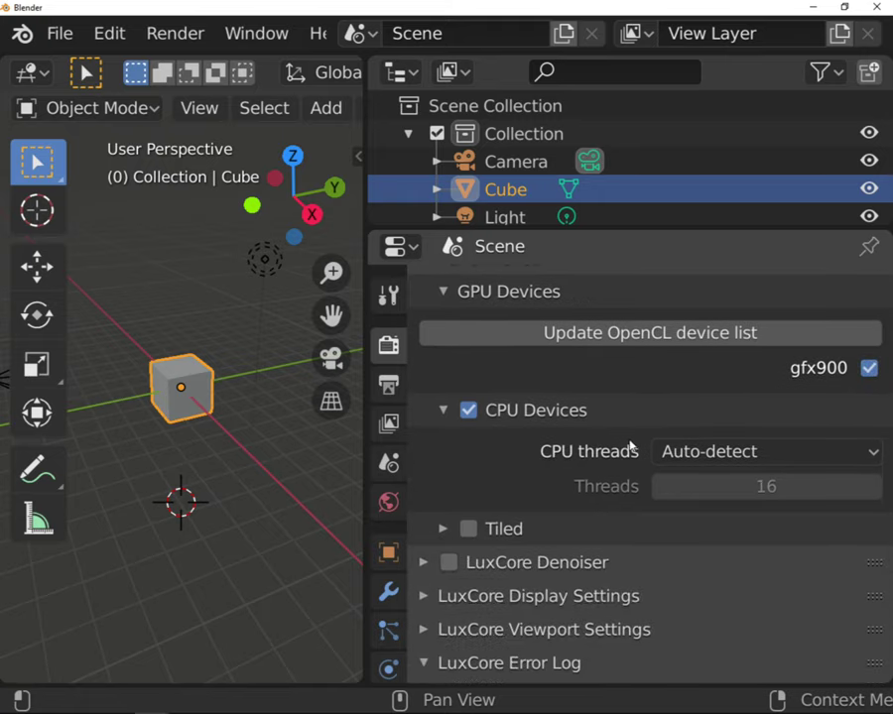
scroll(586, 417, down, 1)
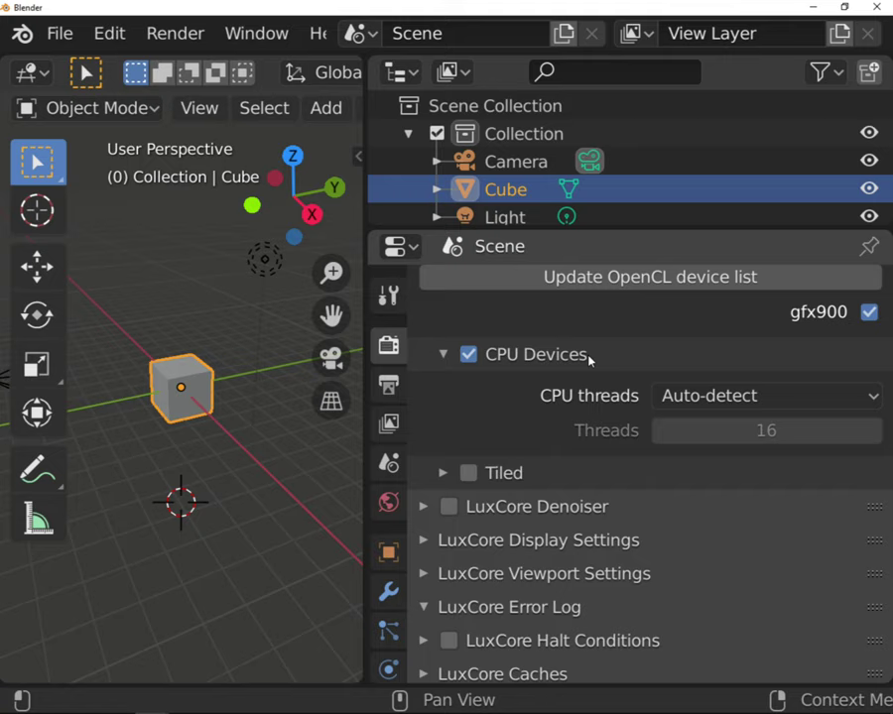
- Switch CPU threads from auto-detect to Fixed with a count of 12
click(703, 397)
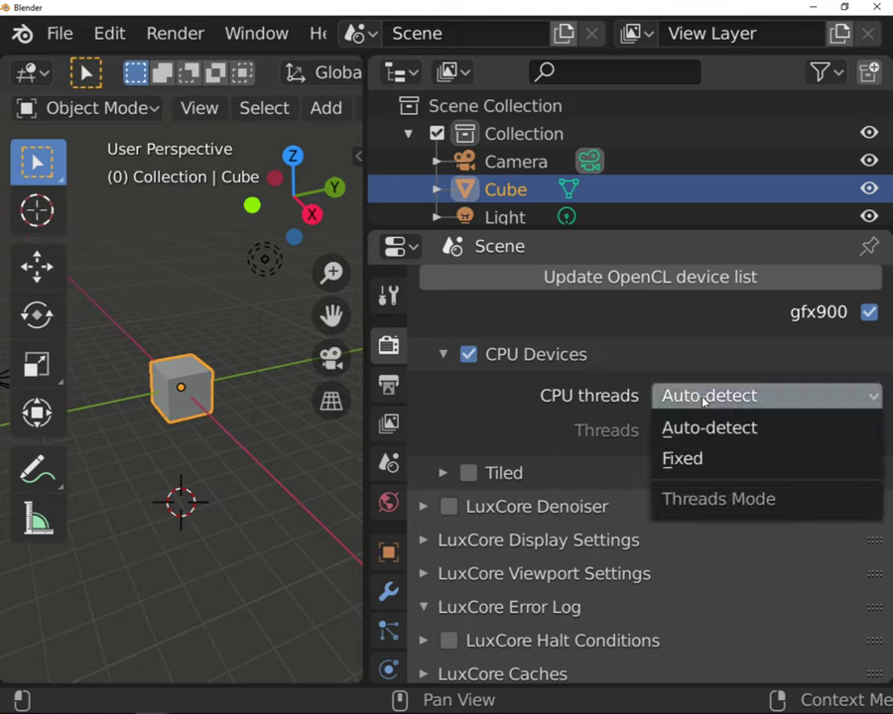
click(708, 456)
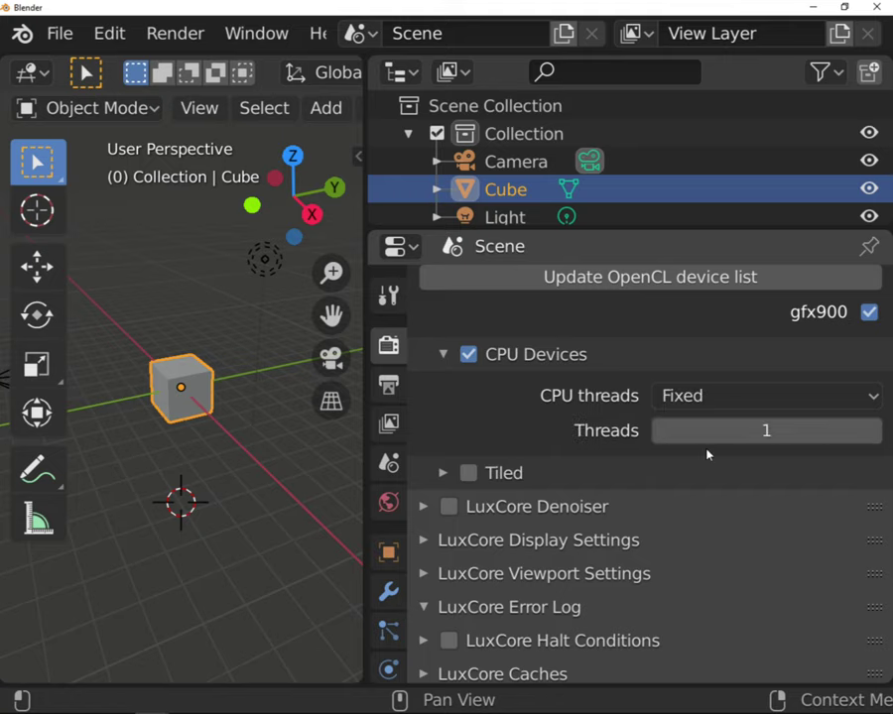
click(749, 430)
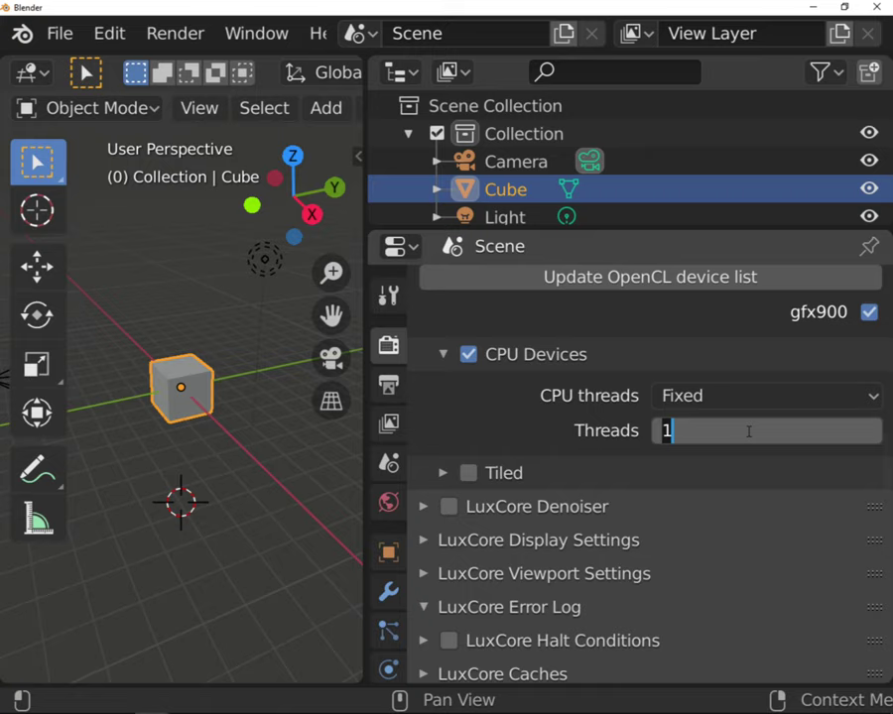
text(12)
key(Return)
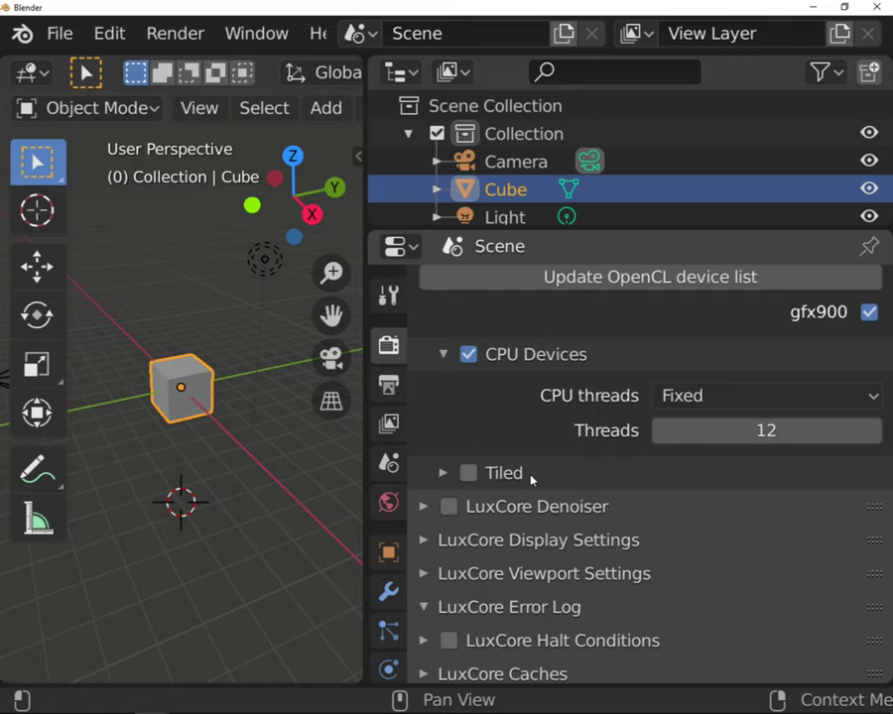
- Enable tiled rendering with 64 px tiles, 3 AA samples and Multipass on
scroll(531, 480, down, 1)
click(443, 442)
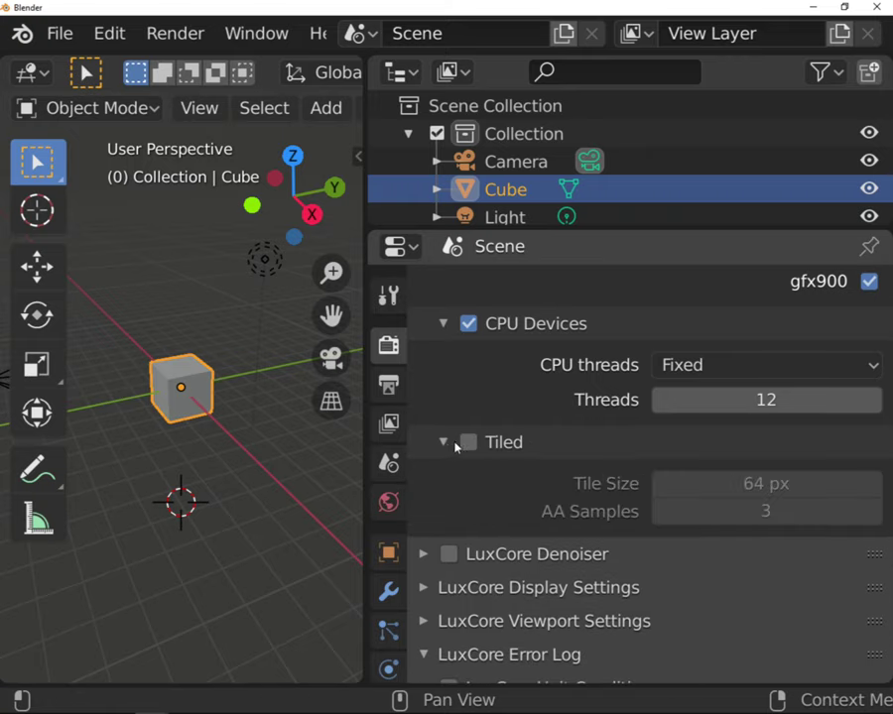
click(467, 442)
scroll(474, 447, down, 1)
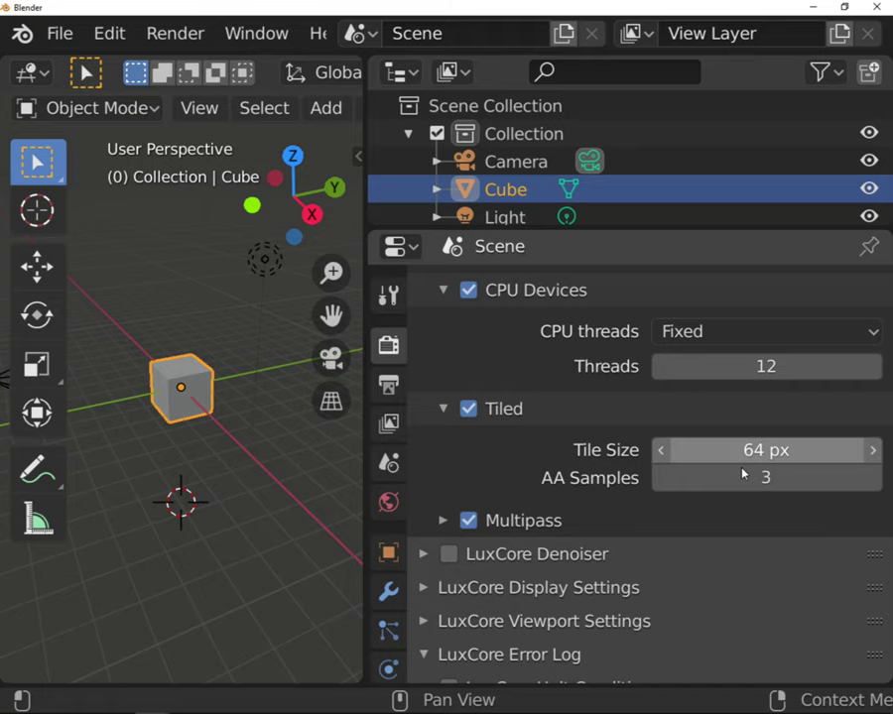
drag(887, 516, 889, 359)
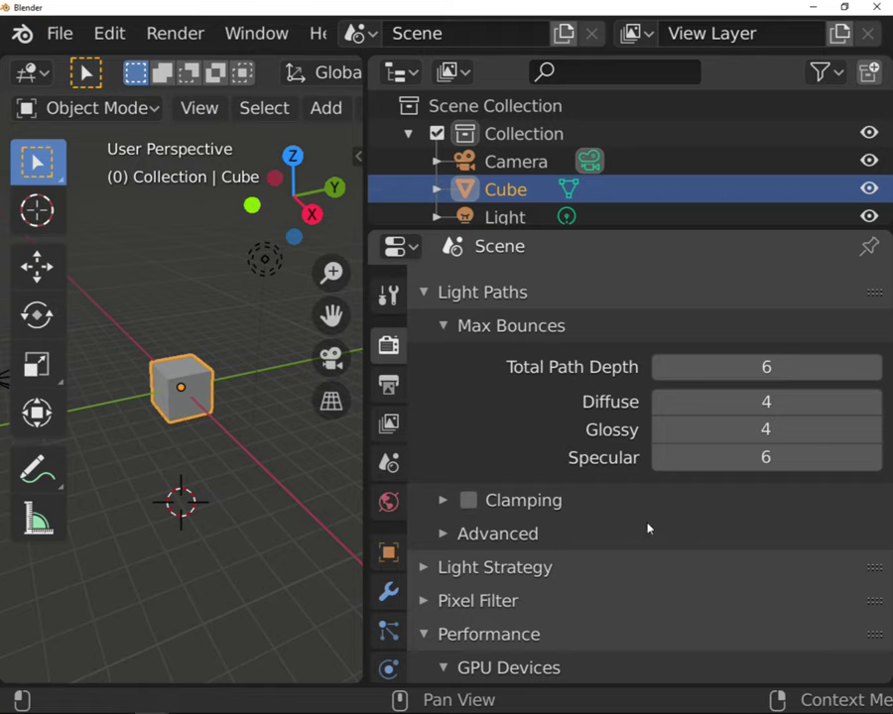
drag(890, 365, 889, 505)
click(471, 494)
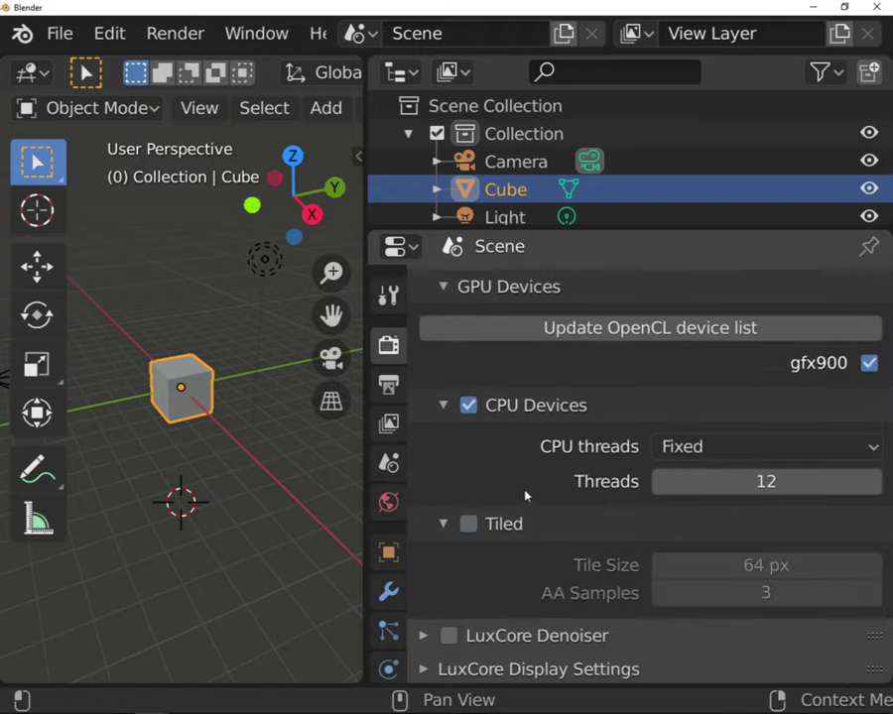
drag(887, 521, 886, 422)
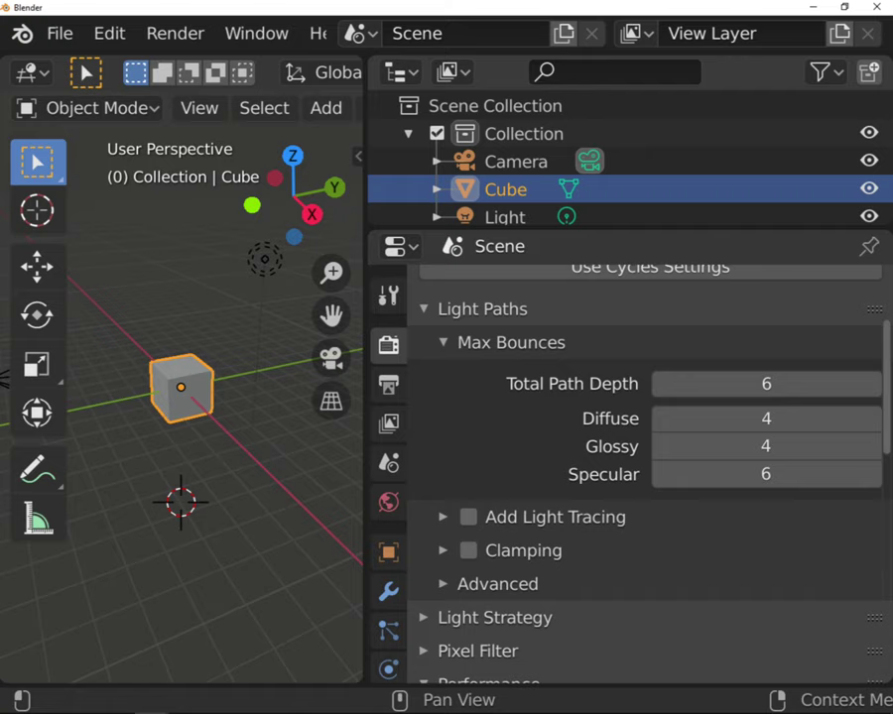
drag(888, 393, 885, 562)
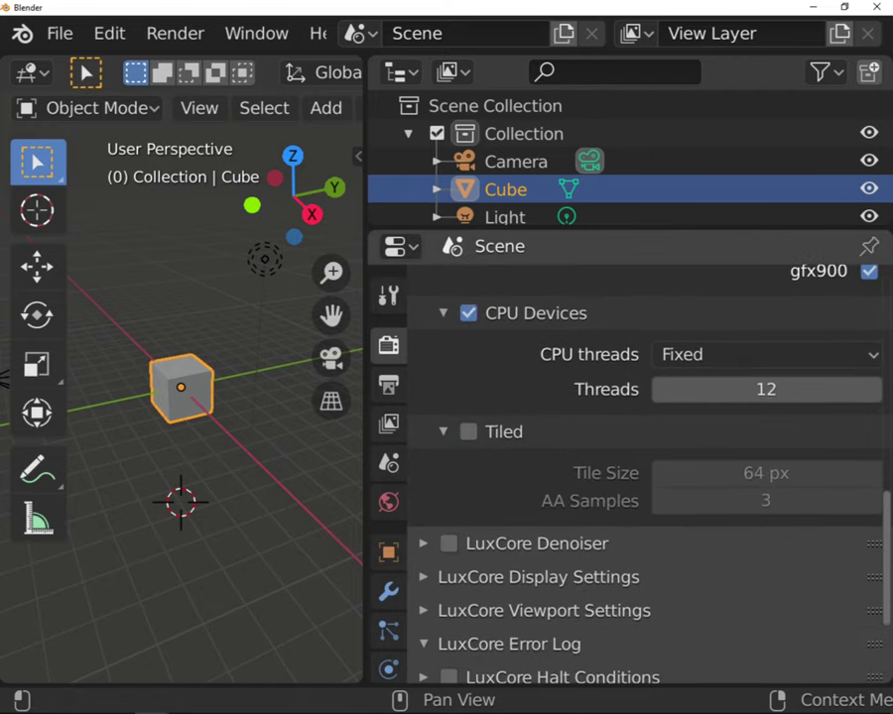
click(474, 436)
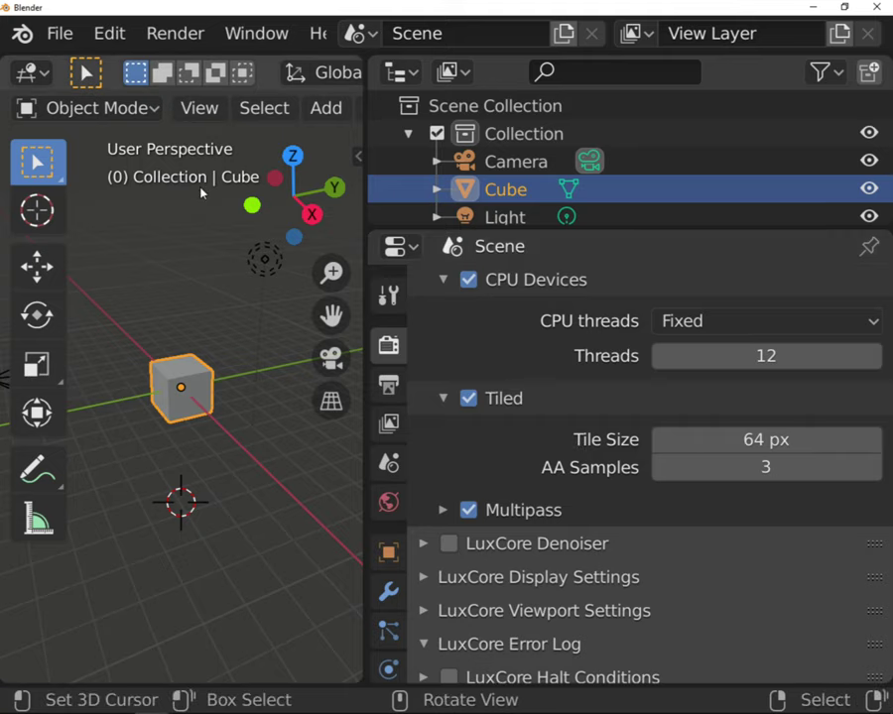
- Change the left area to an Image Editor and render the cube scene with F12
click(28, 76)
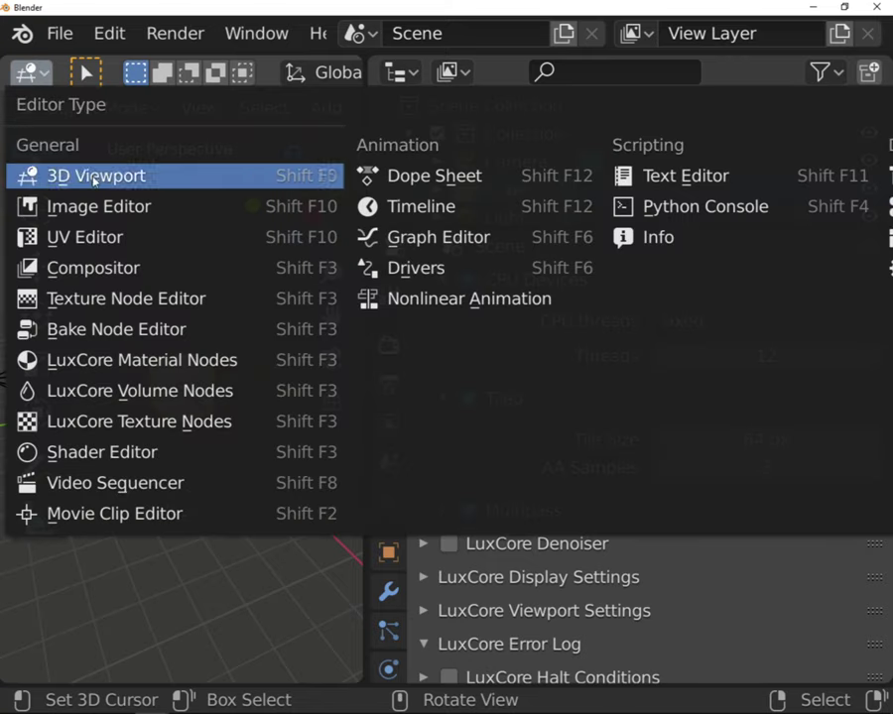
click(145, 207)
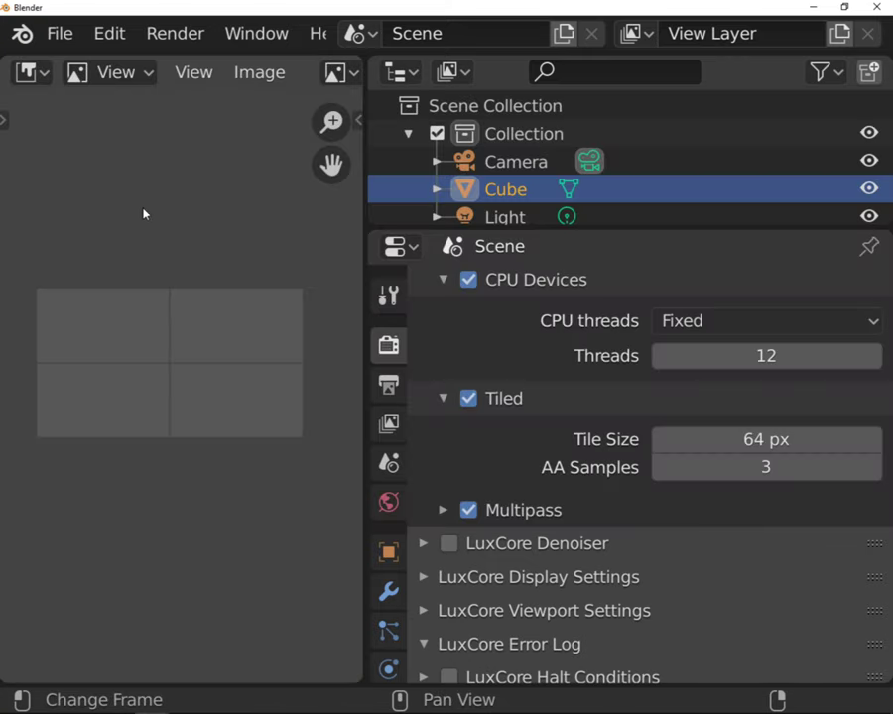
key(F12)
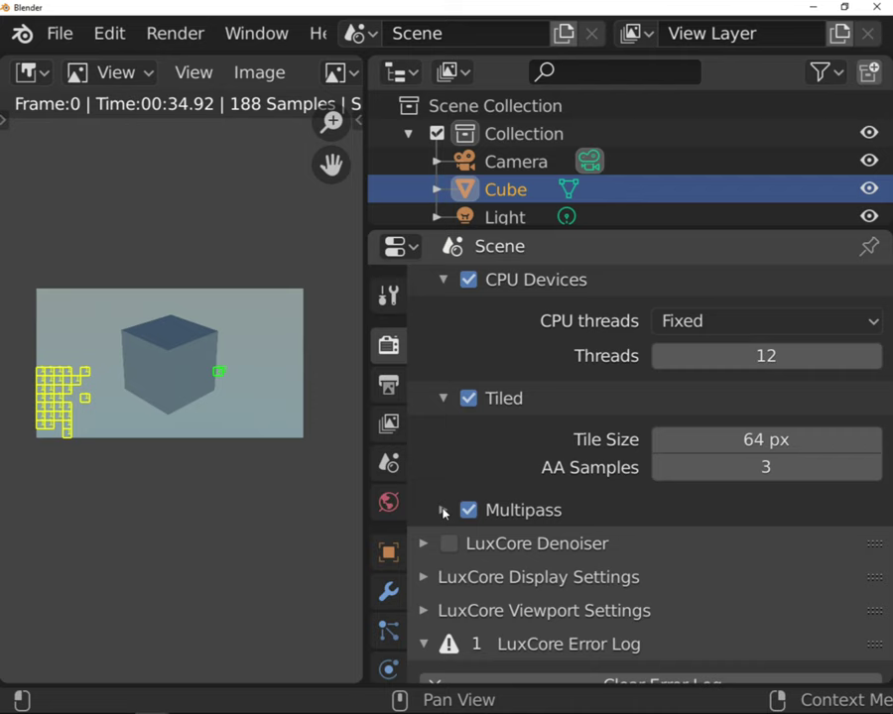
- Expand Multipass to show threshold 0.02, reduction 0.50 and warmup 32
click(444, 512)
scroll(453, 526, down, 1)
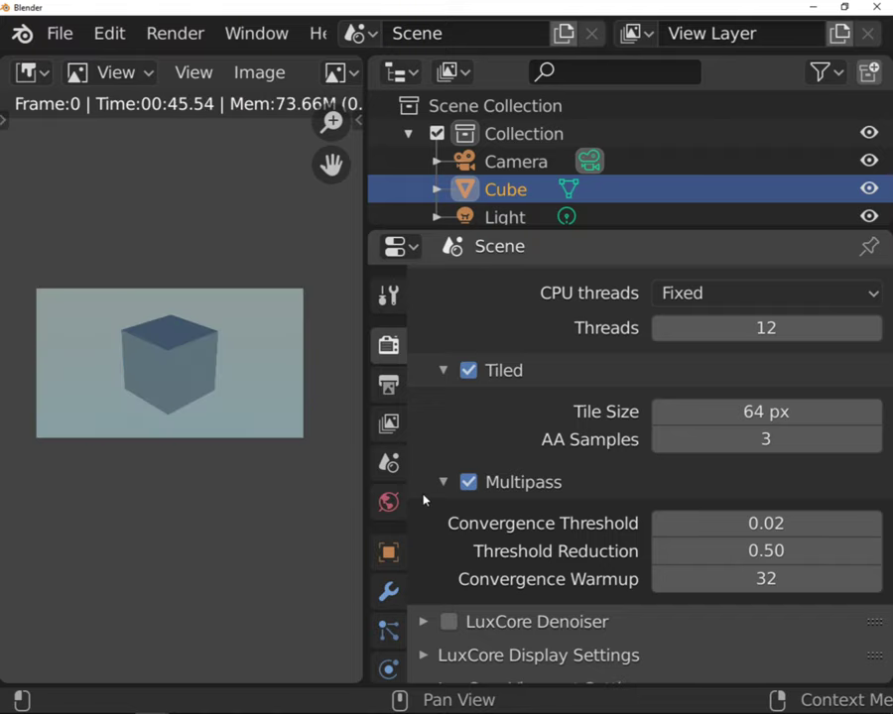
scroll(506, 536, down, 1)
scroll(528, 540, down, 3)
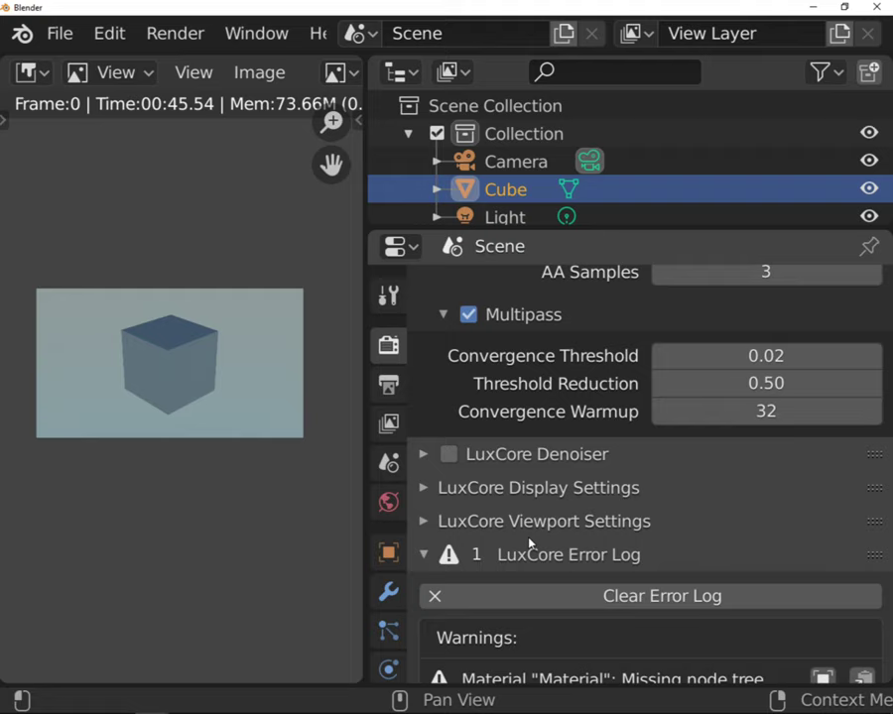
- Turn on the LuxCore Denoiser and set its type to OIDN after briefly trying BCD
click(424, 454)
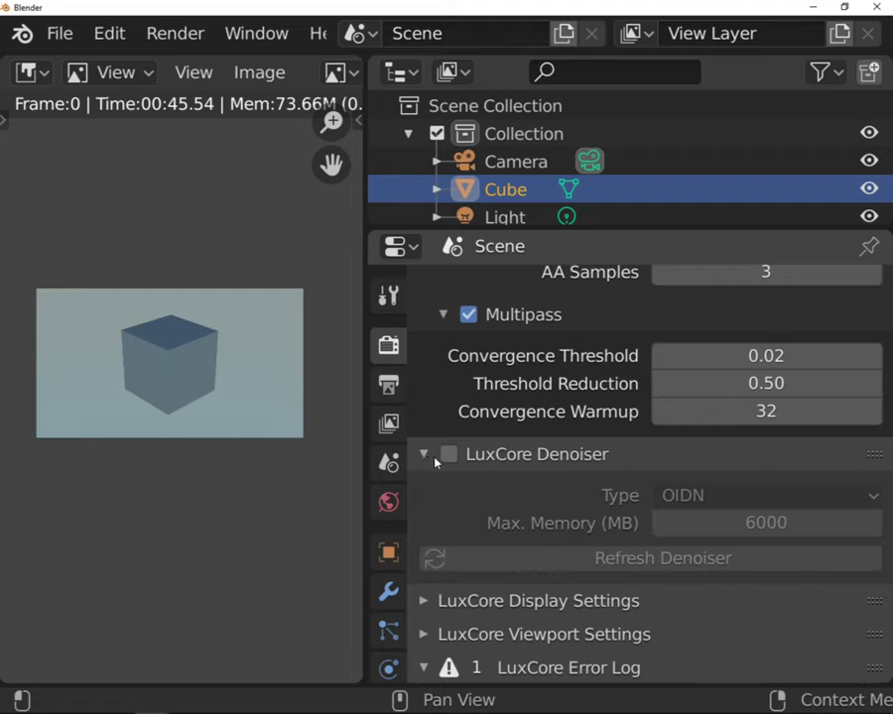
click(449, 455)
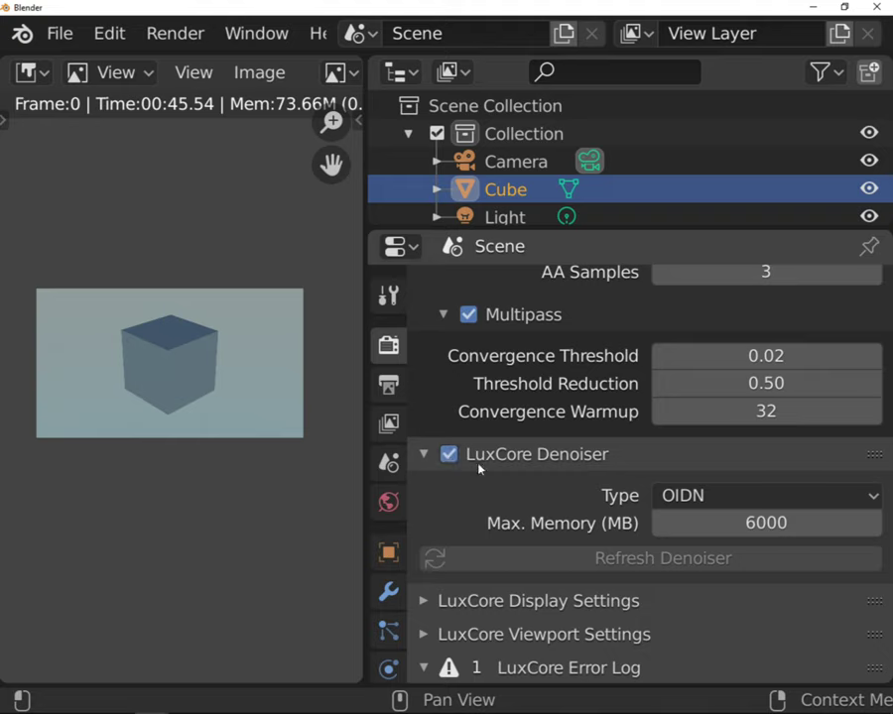
click(705, 498)
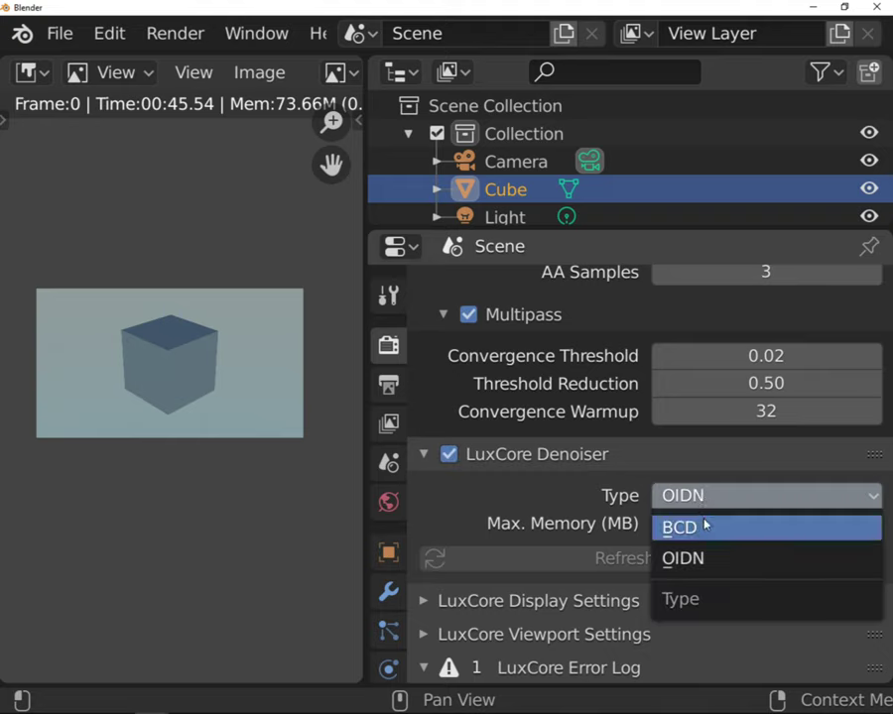
click(706, 526)
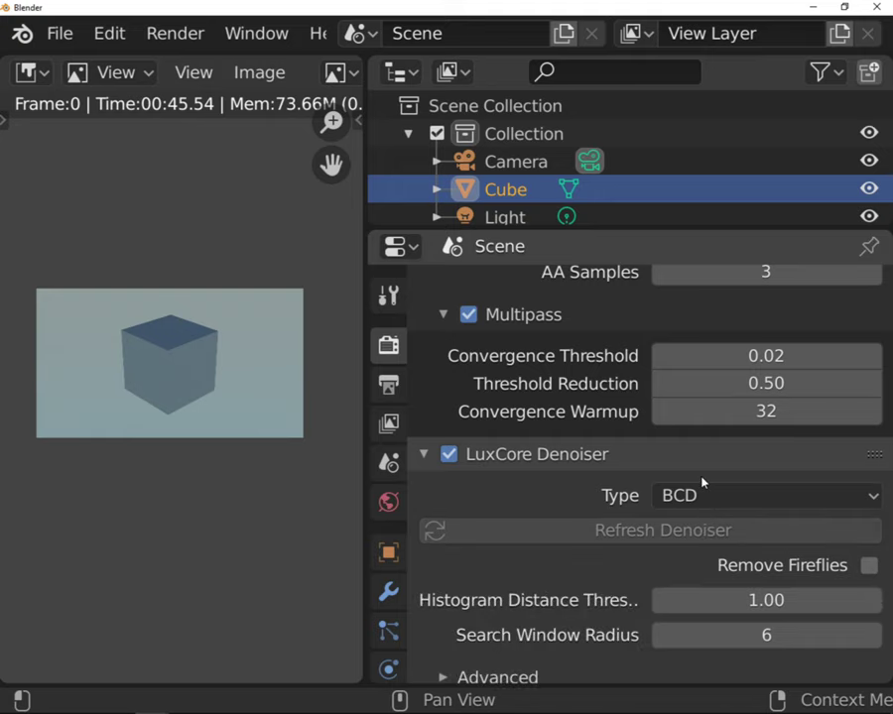
click(702, 501)
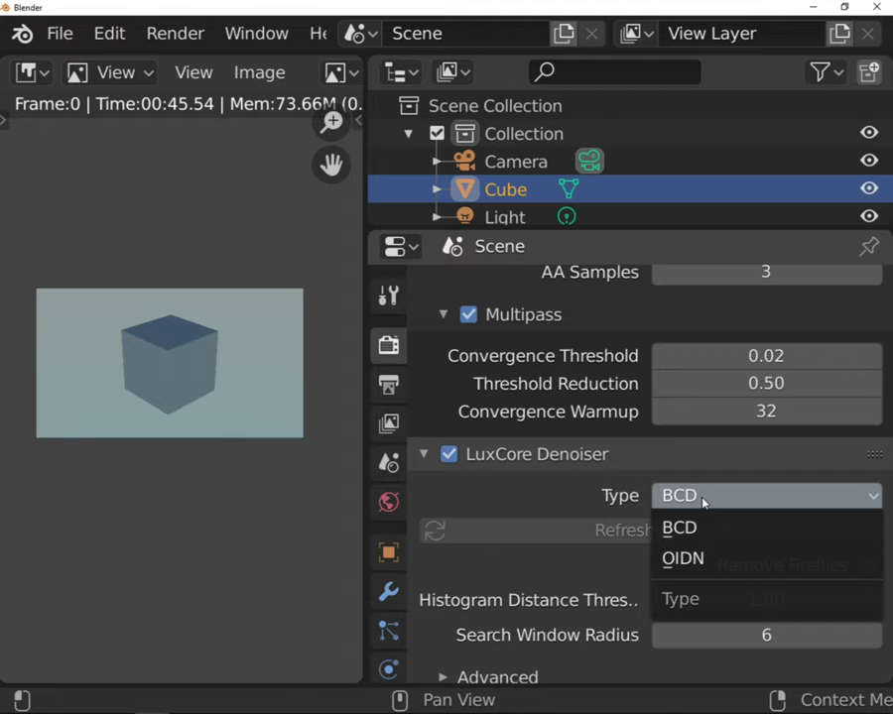
click(701, 558)
scroll(600, 510, down, 2)
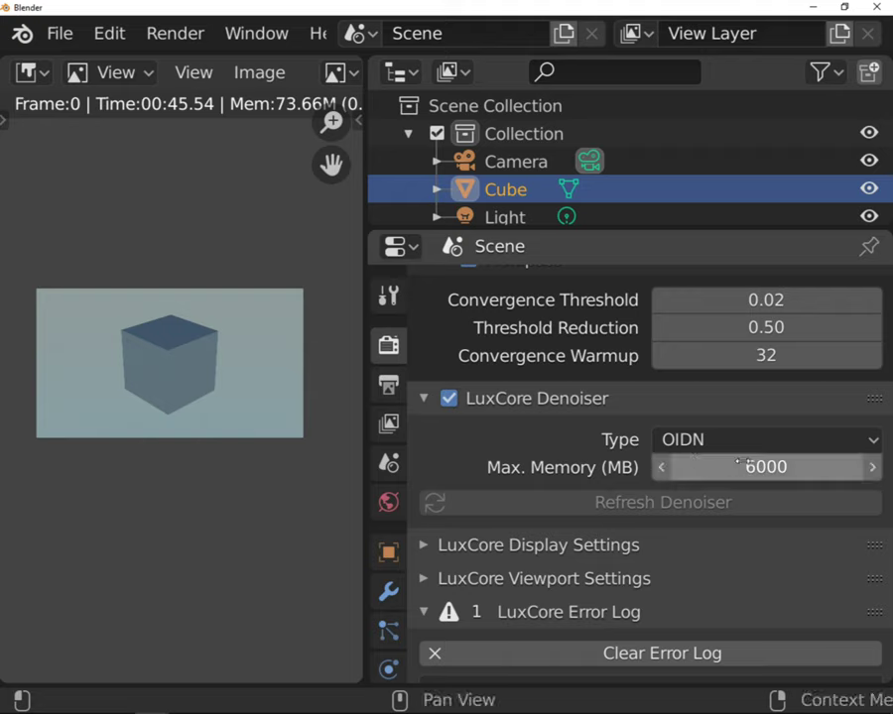
- Set the OIDN denoiser's Max. Memory to 4000 MB
mouse_move(738, 462)
mouse_down()
mouse_move(807, 462)
mouse_move(755, 468)
mouse_up()
click(755, 471)
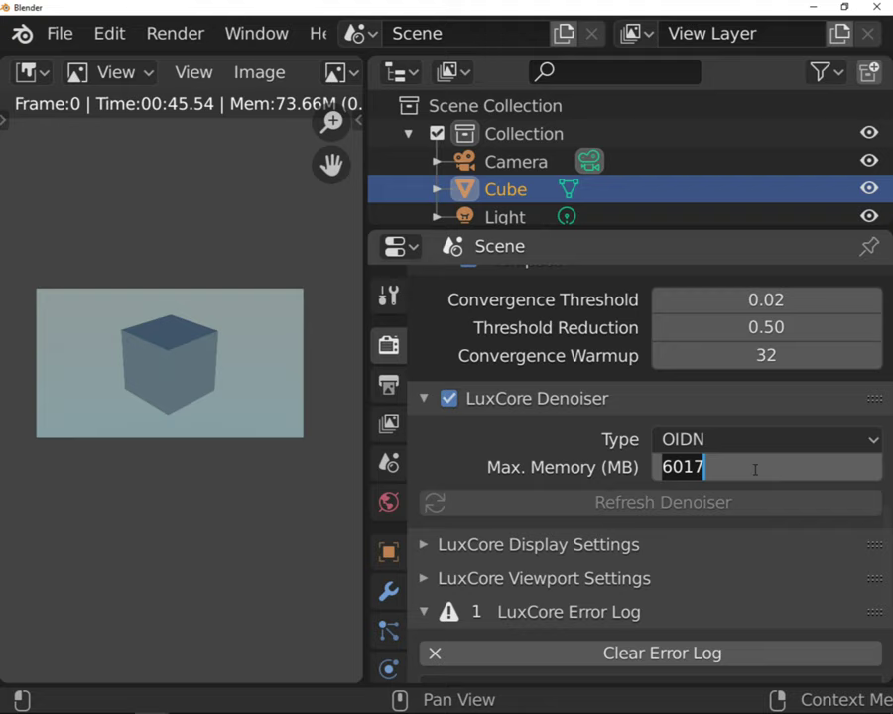
text(4000)
key(Return)
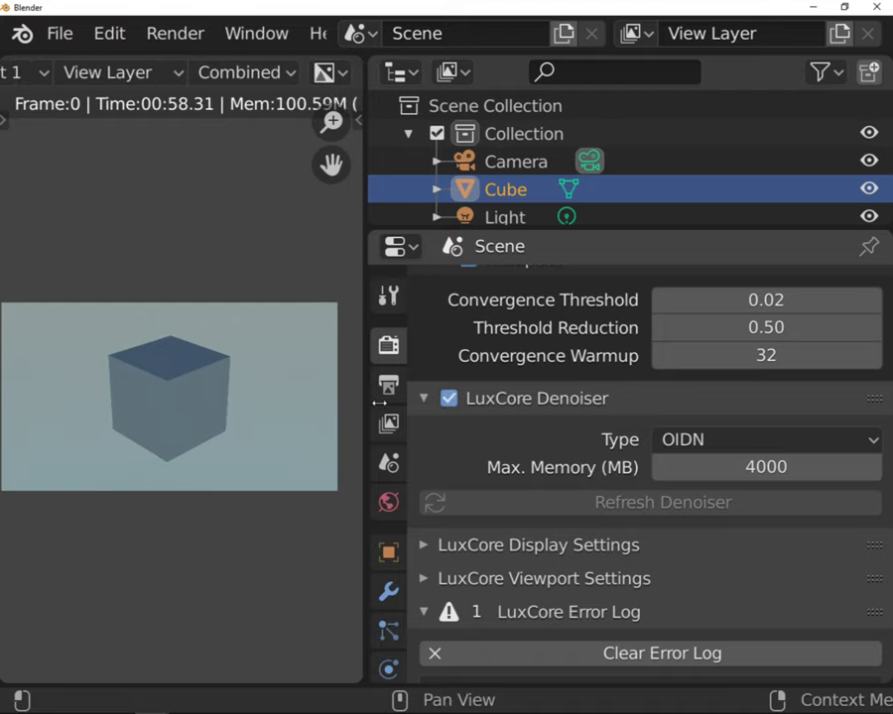
- Render the cube again, show the DENOISED pass and refresh the denoiser
key(F12)
scroll(198, 72, right, 5)
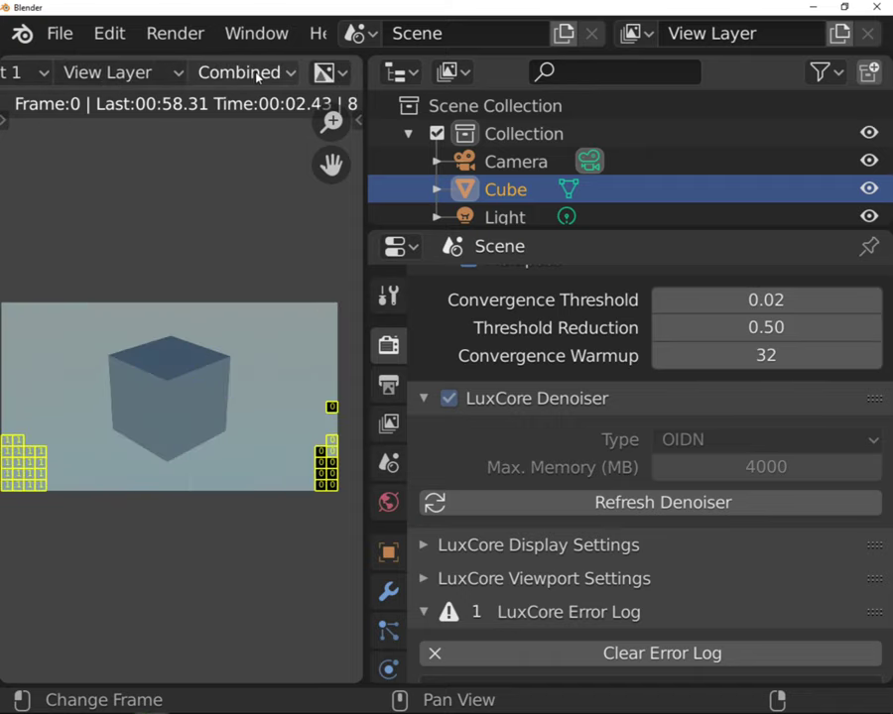
click(255, 74)
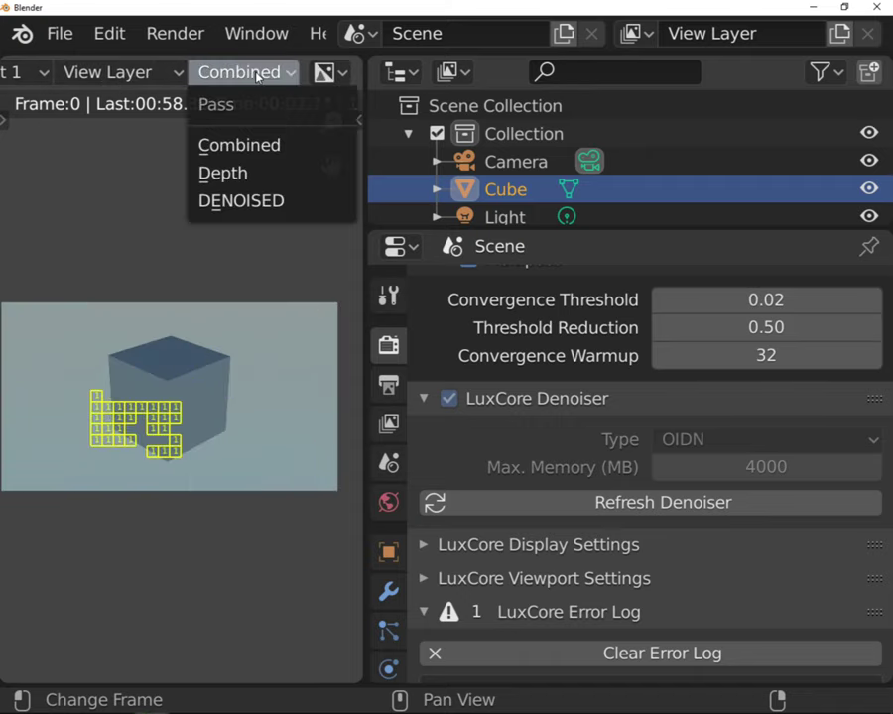
click(270, 201)
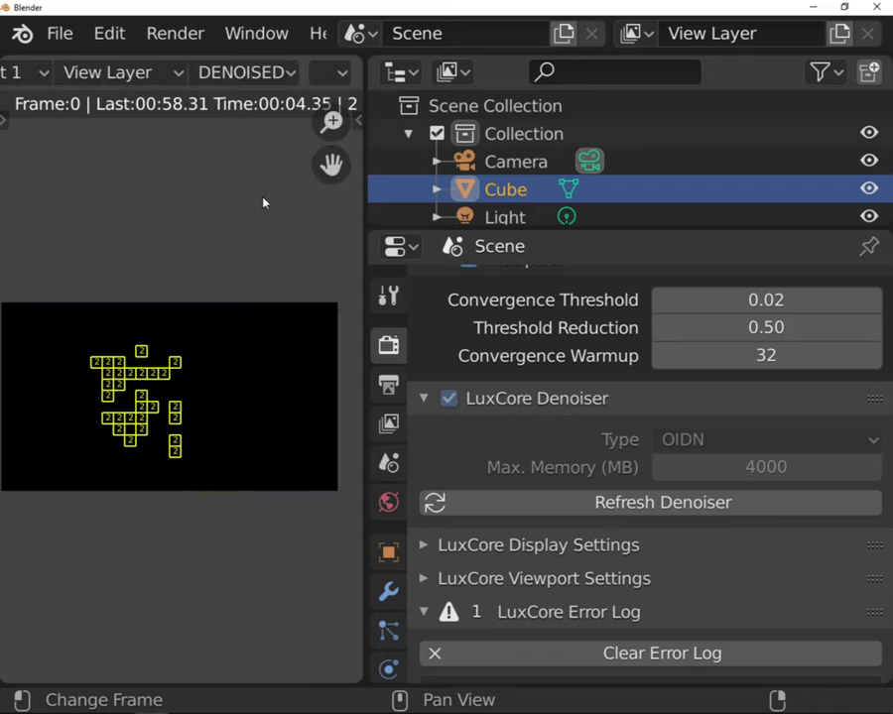
click(656, 509)
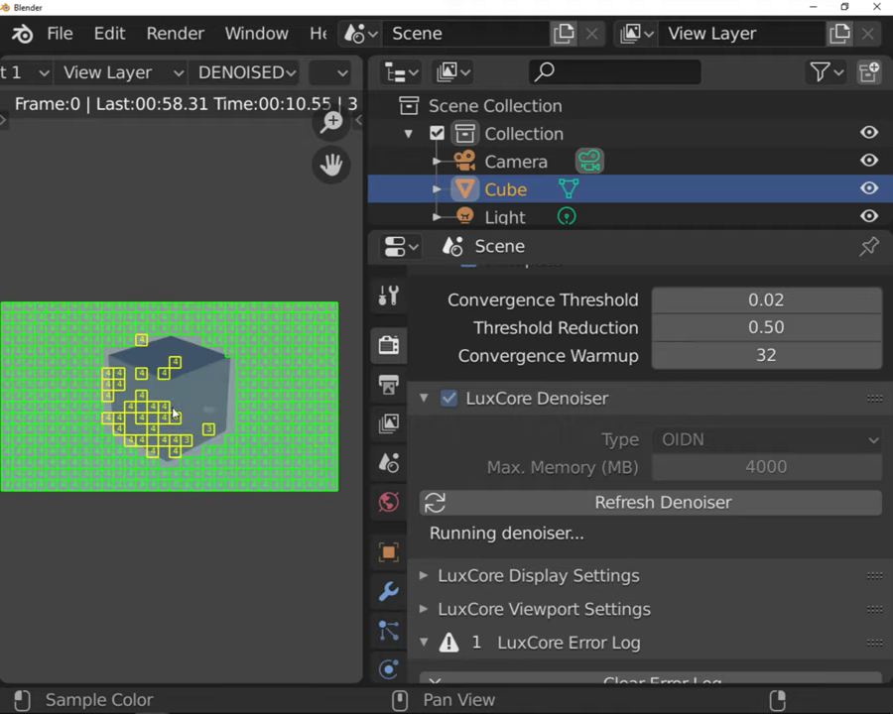
- Zoom and pan around the denoised render to inspect it
scroll(173, 412, up, 8)
scroll(173, 413, up, 2)
middle_drag(269, 452, 194, 461)
scroll(239, 436, down, 6)
scroll(253, 453, down, 4)
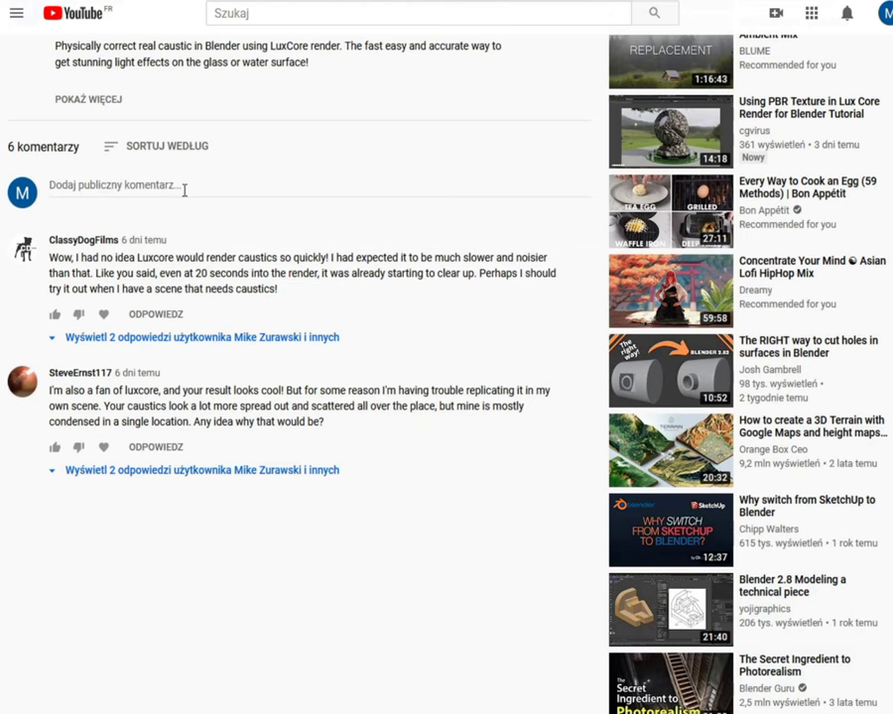
- Start a comment under the video reading 'Hi I would like to'
click(184, 189)
text(Hi)
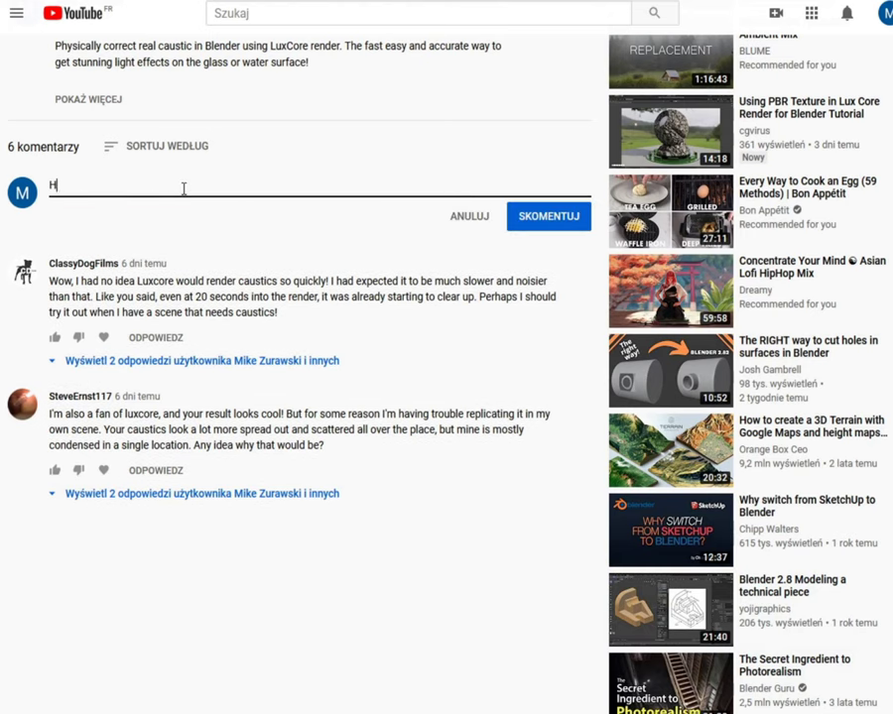
text( I would l)
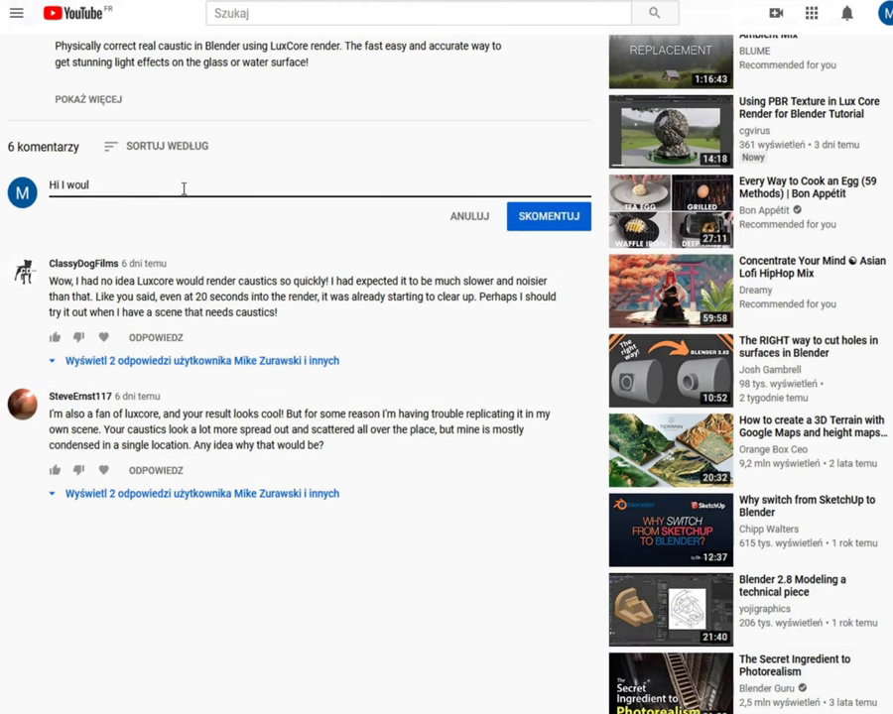